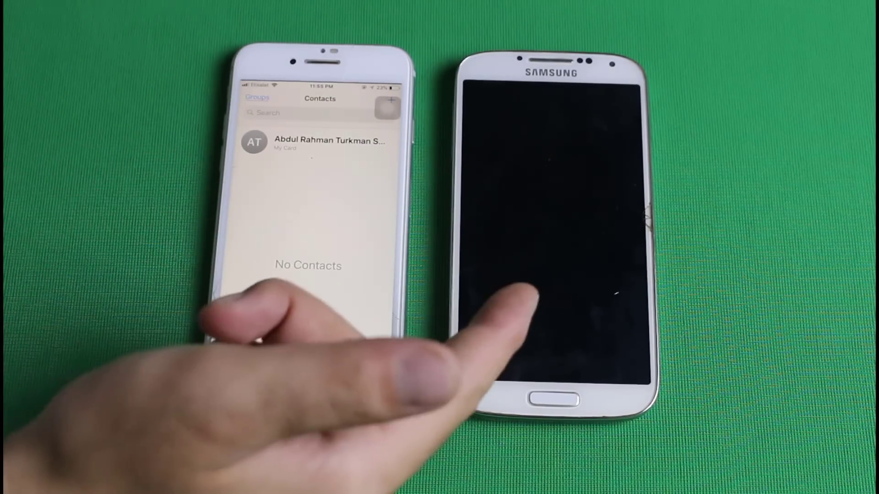
Wake the Samsung phone and swipe across its lock screen to unlock it to the home screen.
click(554, 399)
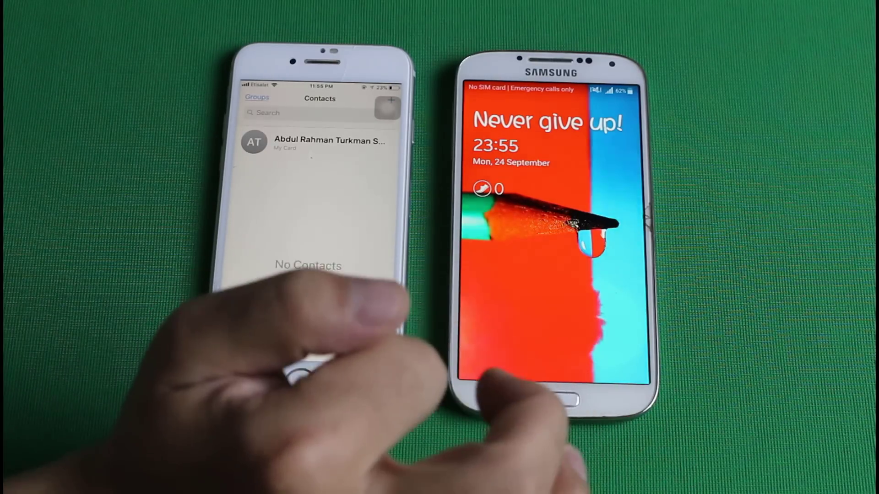
drag(503, 366, 567, 293)
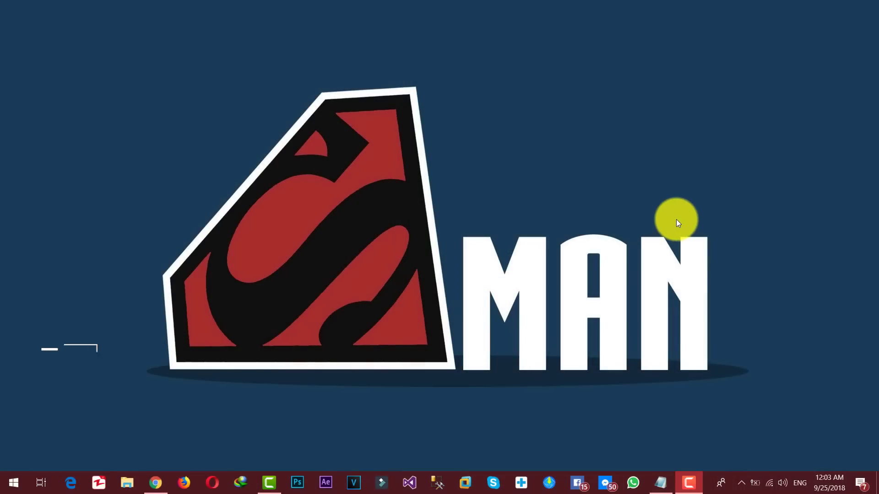
Return to Chrome and open the Google Contacts site from the search results.
click(157, 483)
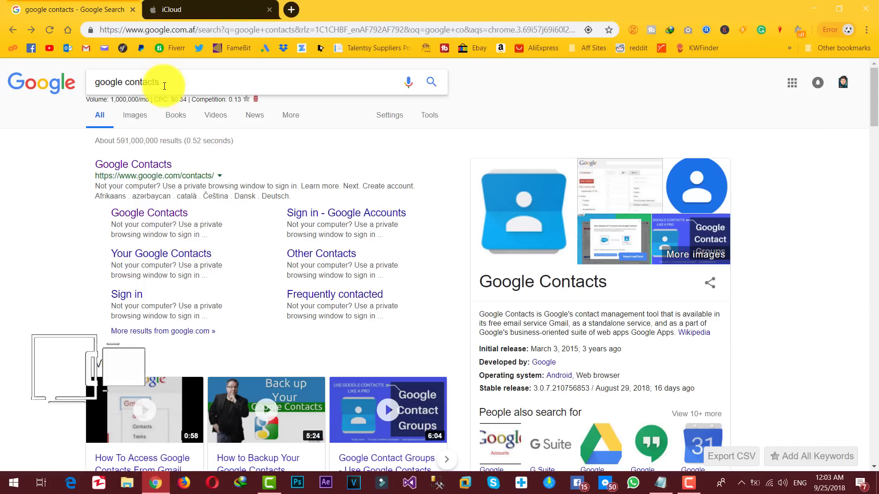
click(164, 85)
click(41, 183)
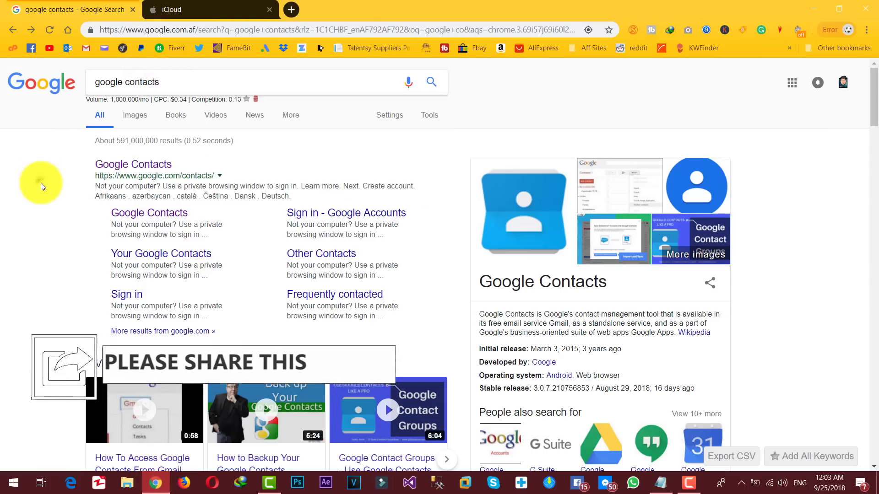
click(110, 166)
Scroll through the 186 contacts, then view one contact's detail card and close it.
scroll(265, 149, down, 20)
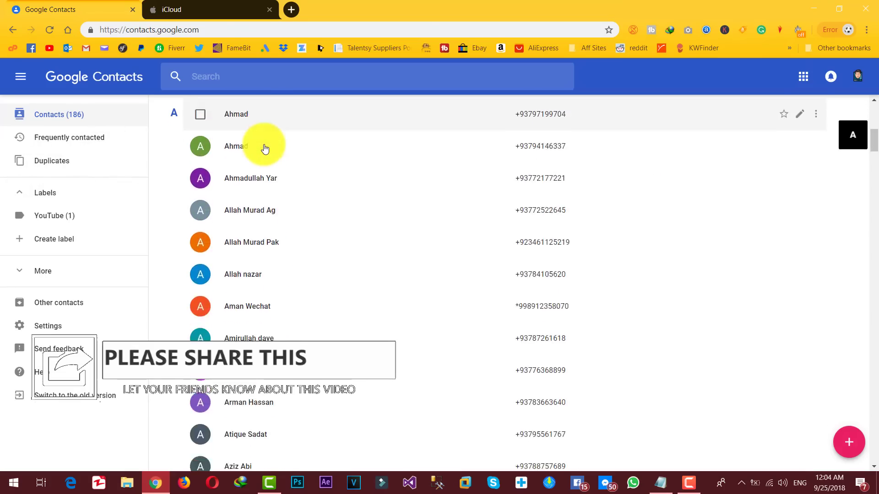
scroll(265, 147, down, 15)
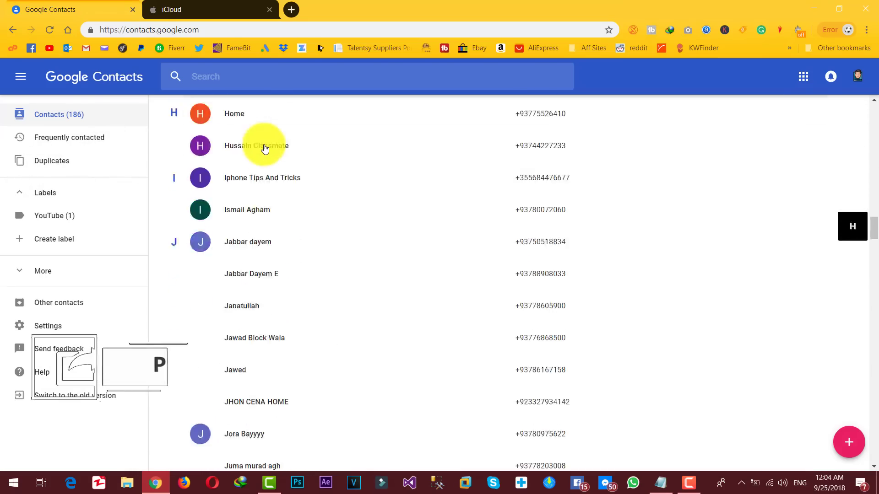
scroll(265, 148, up, 10)
scroll(264, 147, up, 20)
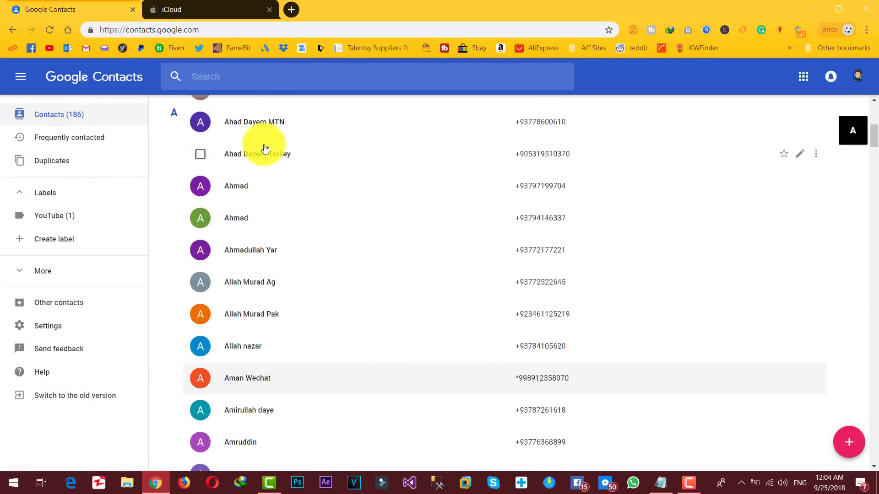
click(255, 148)
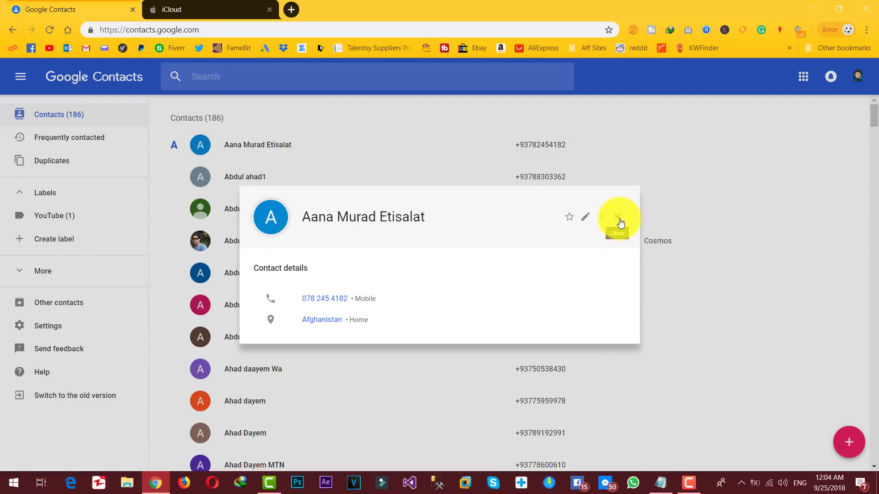
click(620, 222)
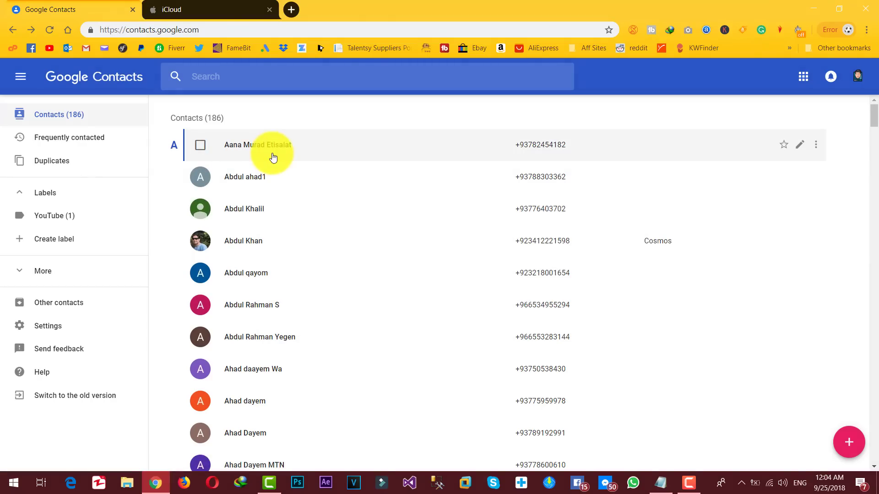
Select all 186 contacts and export them as a vCard (for iOS Contacts) file, contacts (2).vcf.
key(ctrl+a)
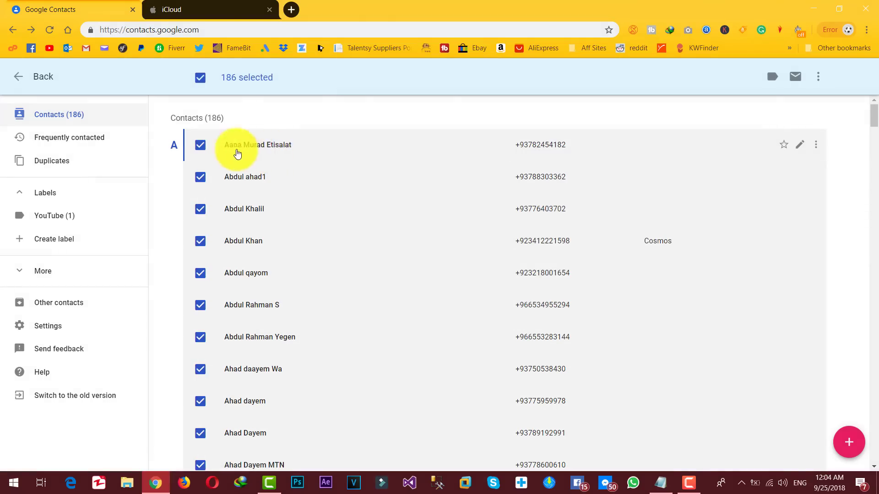
click(818, 77)
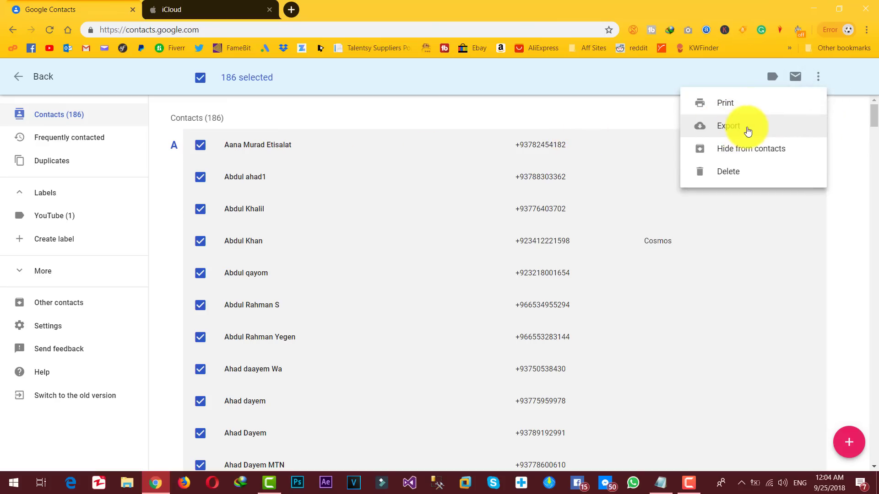
click(748, 131)
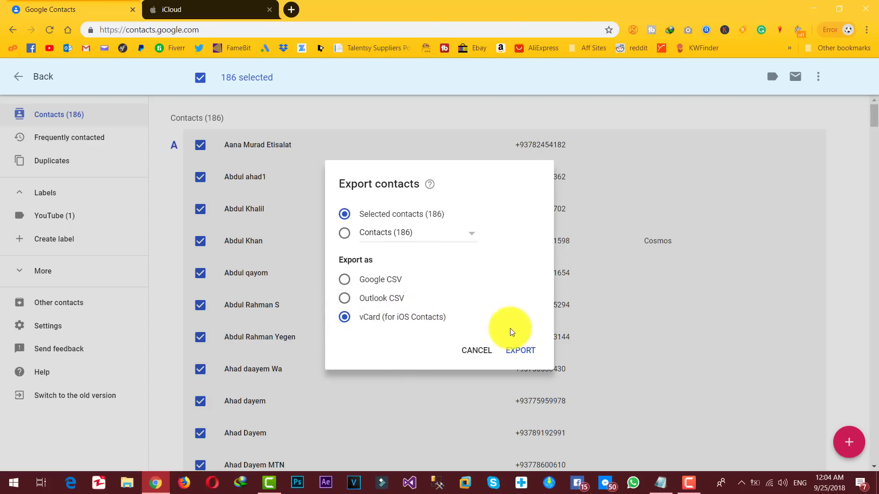
click(521, 353)
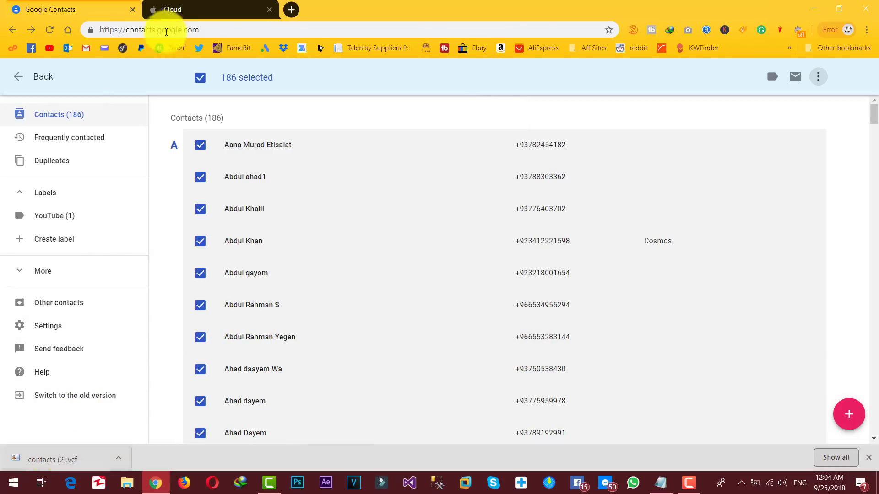
Switch to the iCloud tab, open Contacts, and start Import vCard from the gear menu, then cancel the file picker.
click(182, 5)
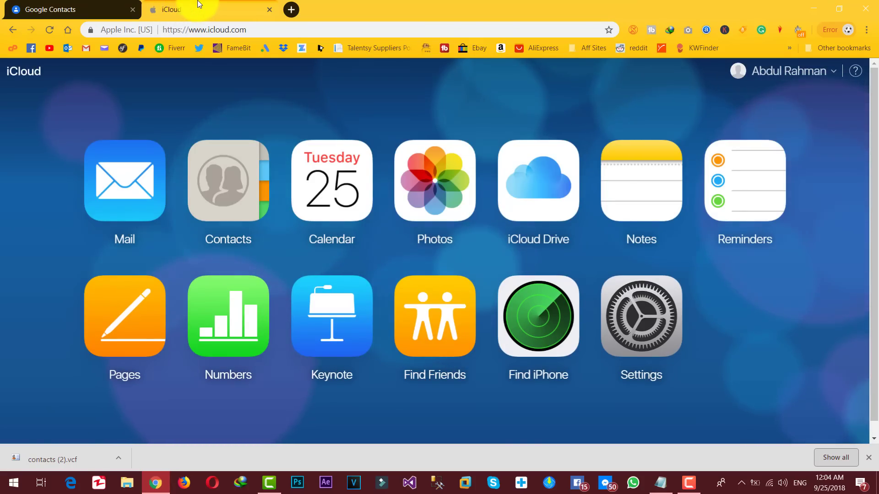
click(223, 172)
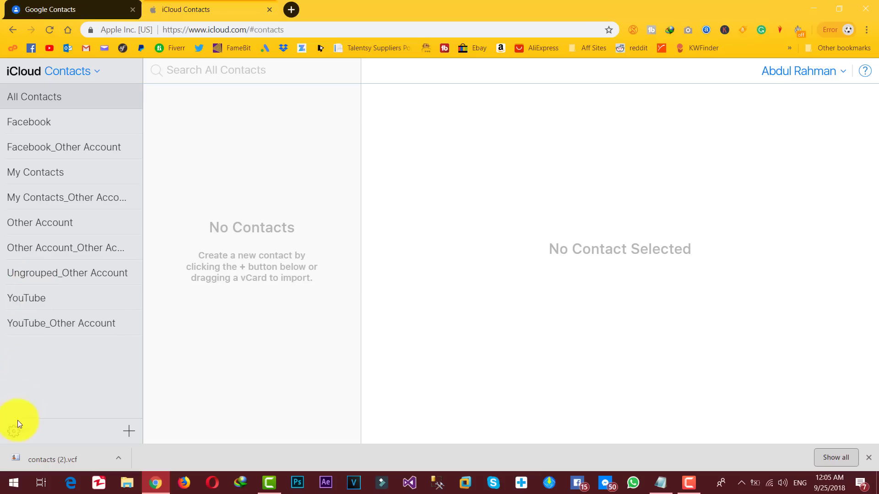
click(13, 432)
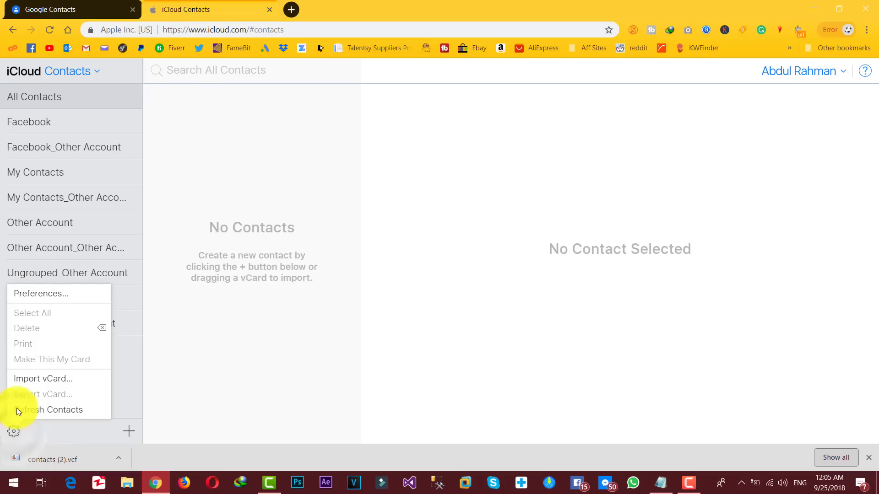
click(24, 380)
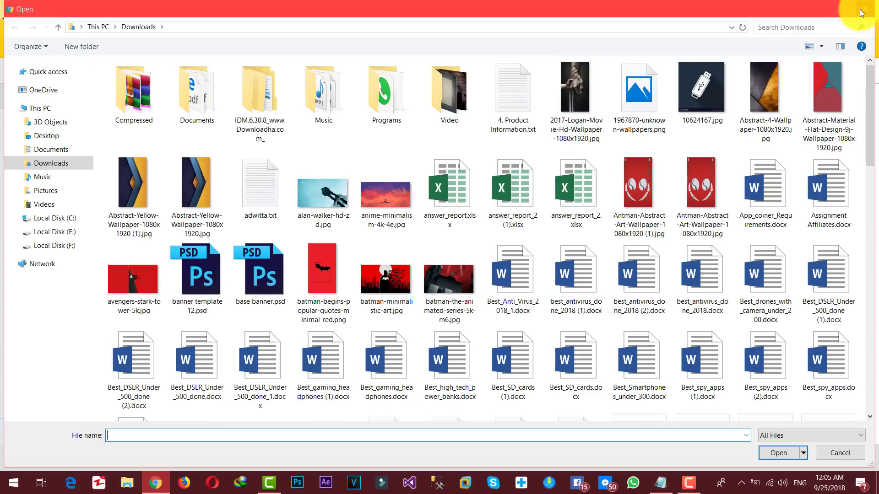
click(862, 12)
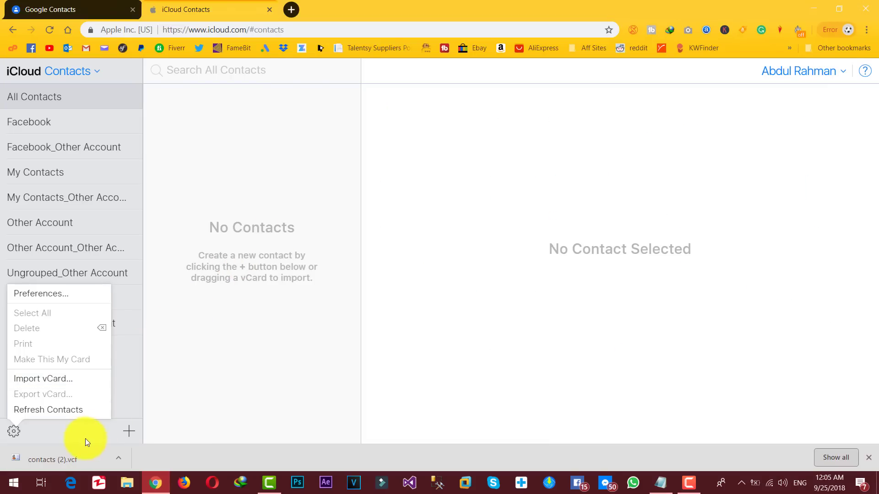
Drop contacts (2).vcf from the download bar onto the empty iCloud list and scroll through the imported contacts.
drag(64, 460, 259, 212)
scroll(228, 190, down, 10)
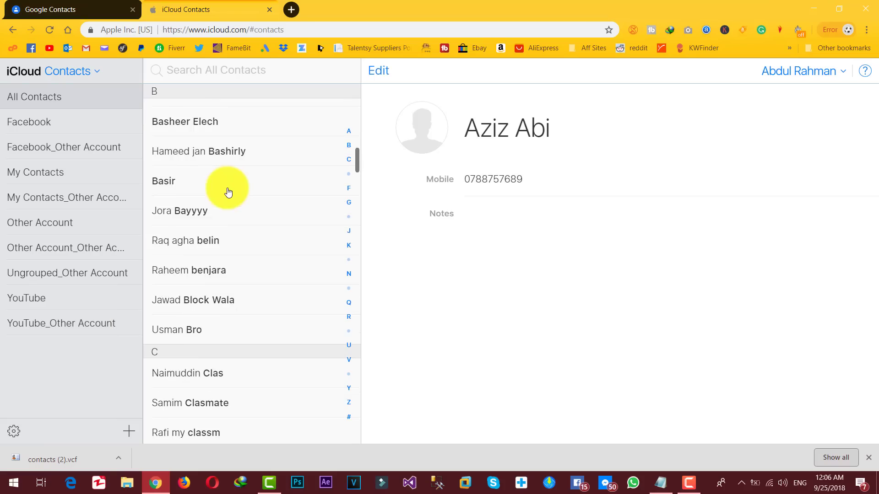
scroll(228, 190, down, 7)
scroll(225, 185, up, 16)
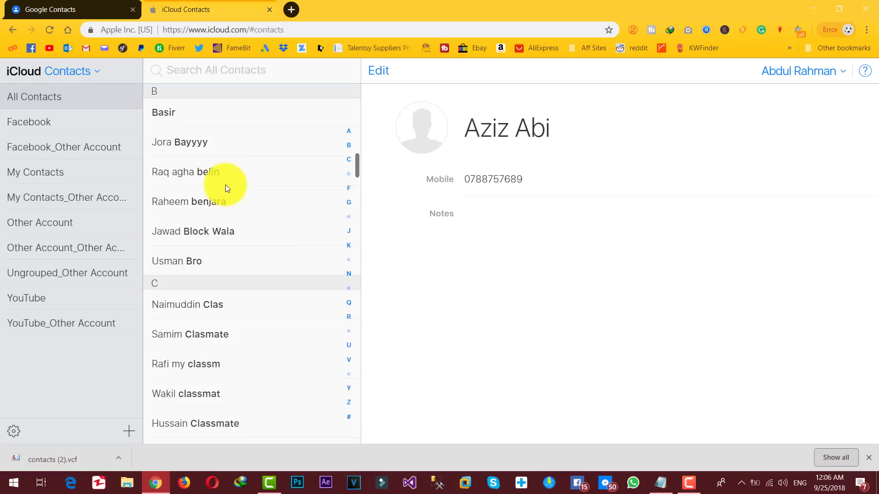
scroll(224, 183, up, 5)
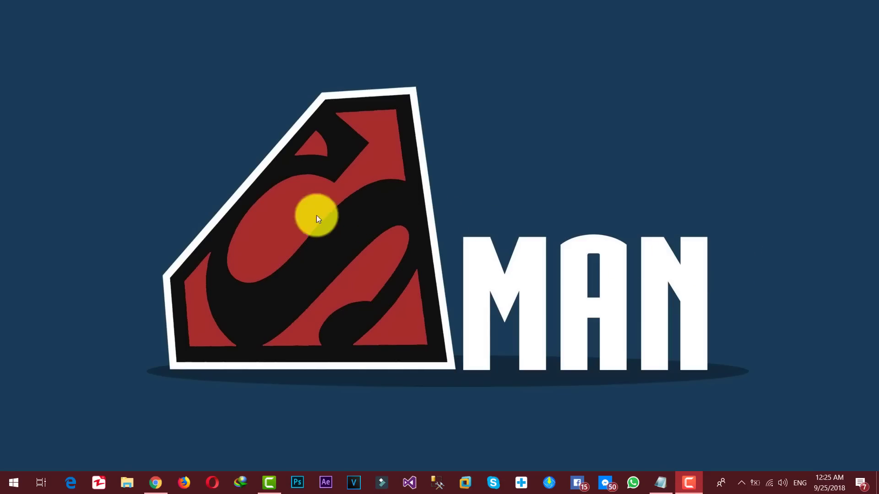
Restore Chrome on the dr.fone - Switch web page and highlight its heading text.
click(156, 484)
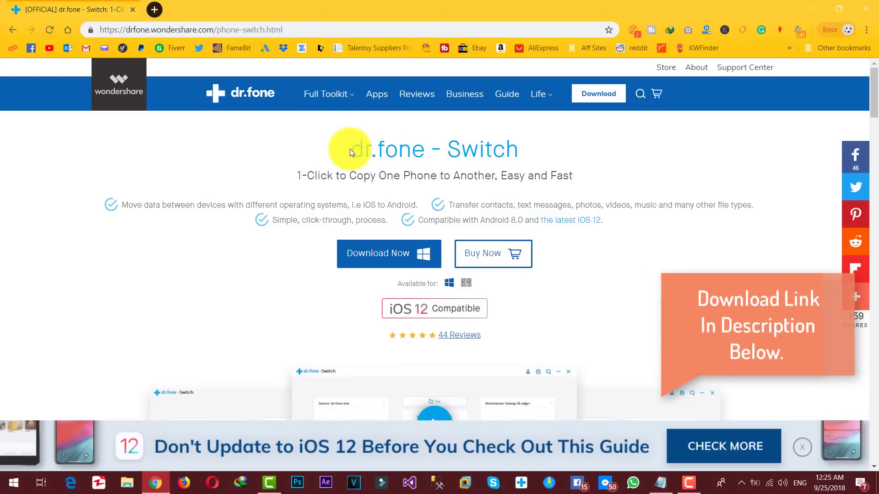
drag(350, 150, 514, 150)
click(515, 150)
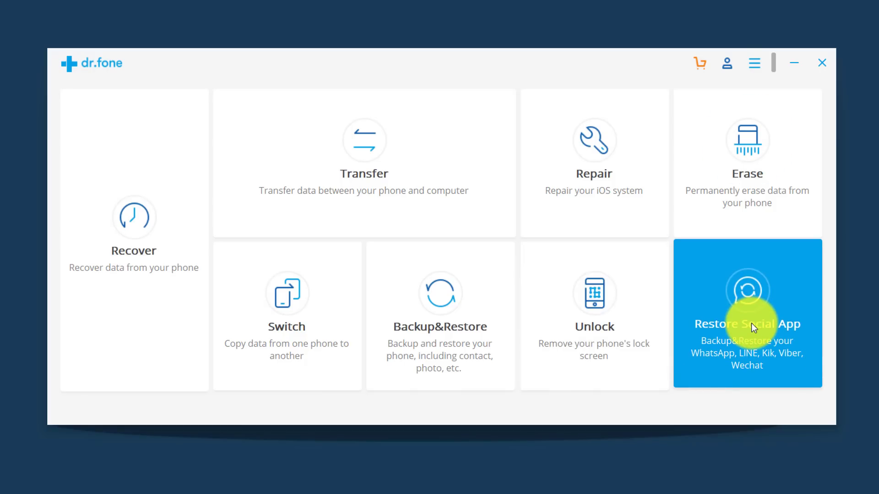
click(741, 297)
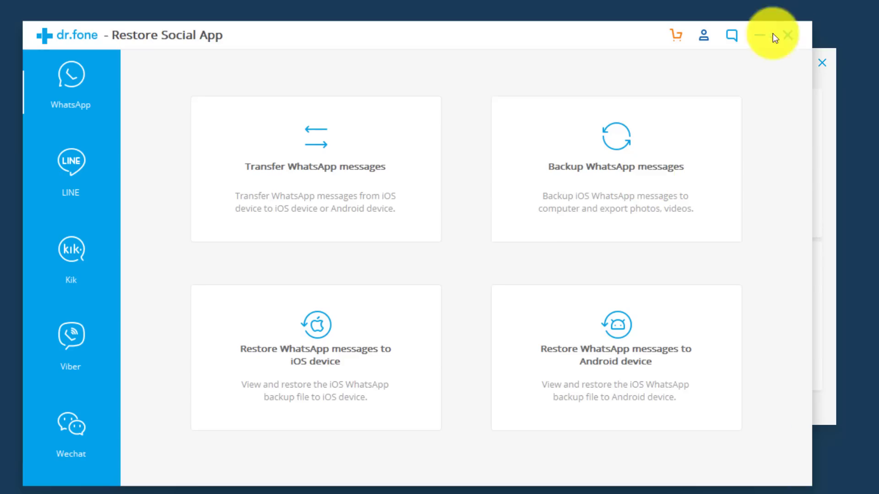
click(785, 37)
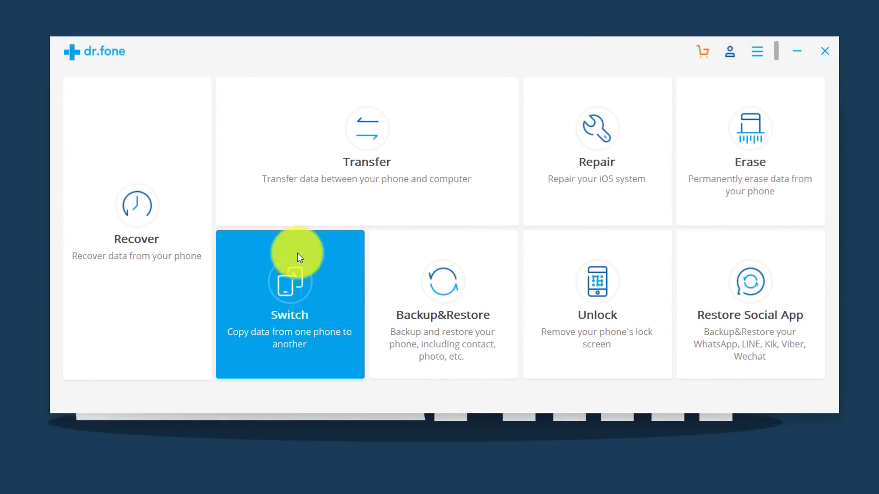
Launch the Switch tool and connect the iPhone and Galaxy S4 so both show as connected.
click(303, 289)
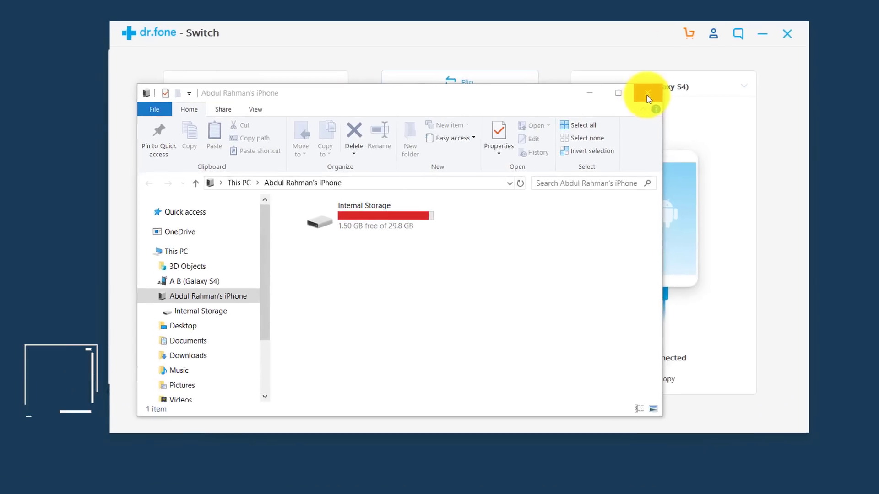
click(646, 95)
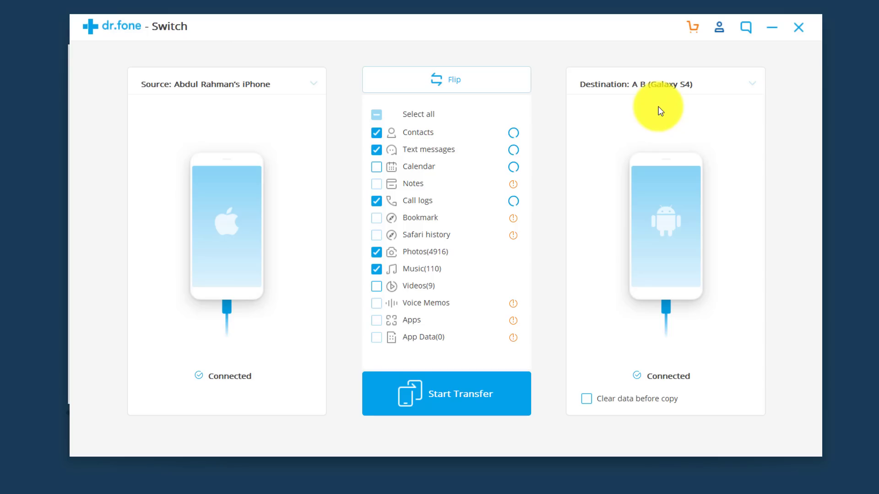
Flip the phones so the Galaxy S4 is source and the iPhone destination, then tick Select all.
click(458, 83)
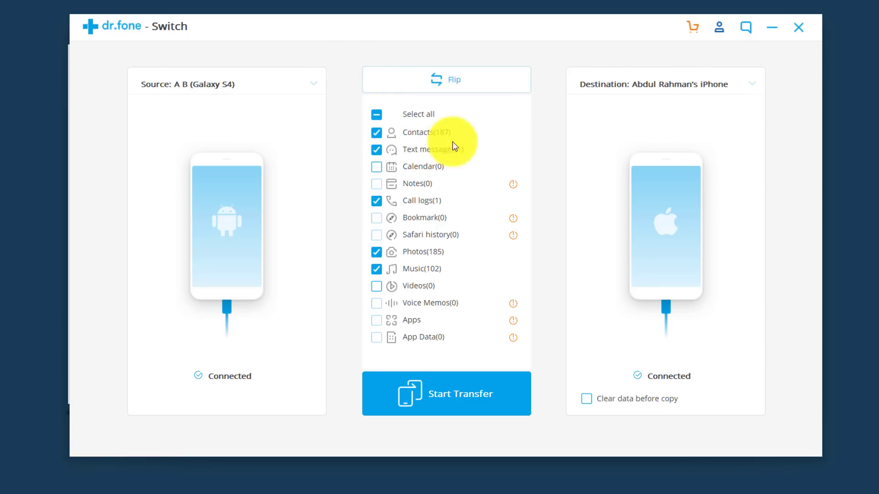
click(379, 116)
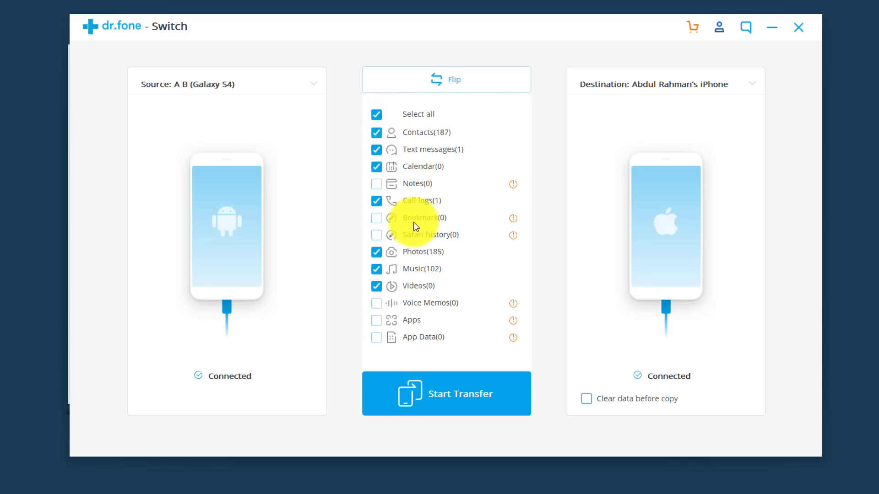
Start the transfer of Contacts(187) and the other ticked data to the iPhone.
click(443, 392)
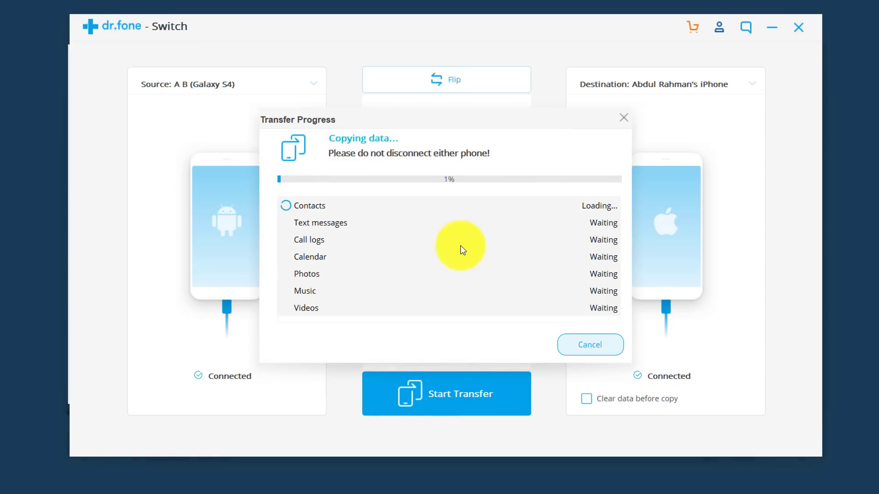